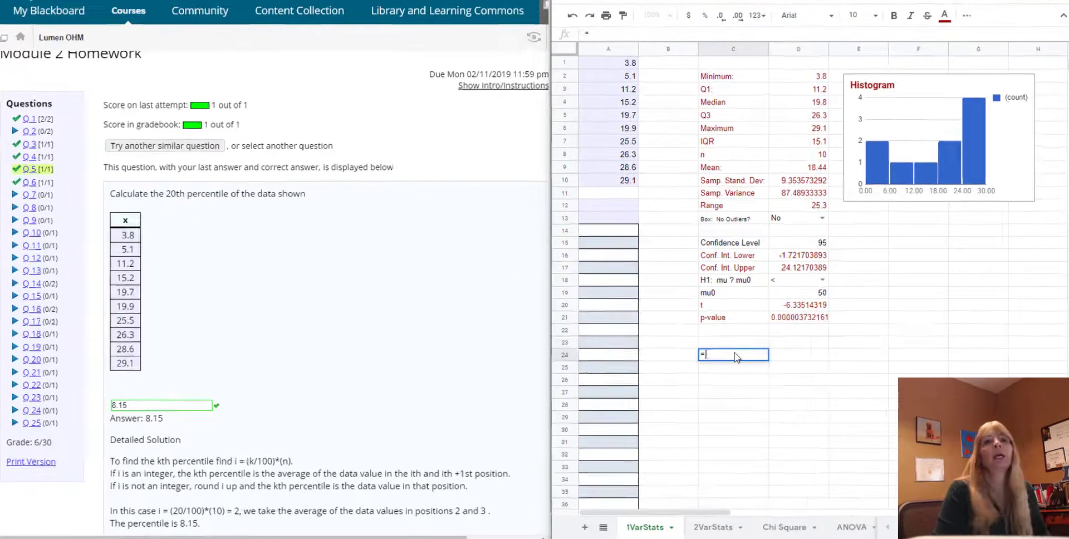
Calculate the 20th percentile of the data in cell C24 with =percentile(A1:A10,0.20)
{"action": "type", "text": "=percentile("}
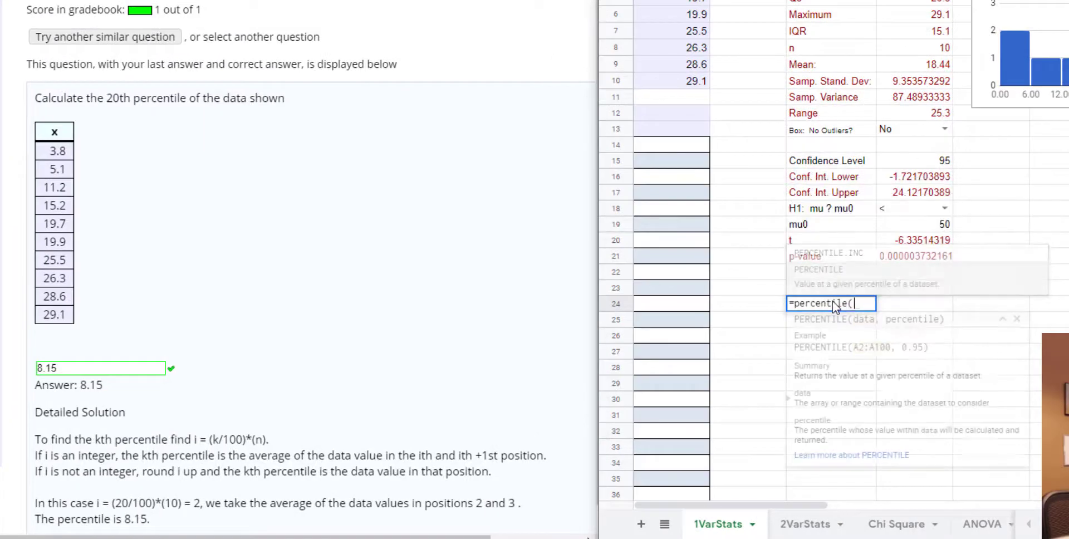
{"action": "left_click_drag", "start_coordinate": [689, 3], "coordinate": [689, 81]}
{"action": "type", "text": ","}
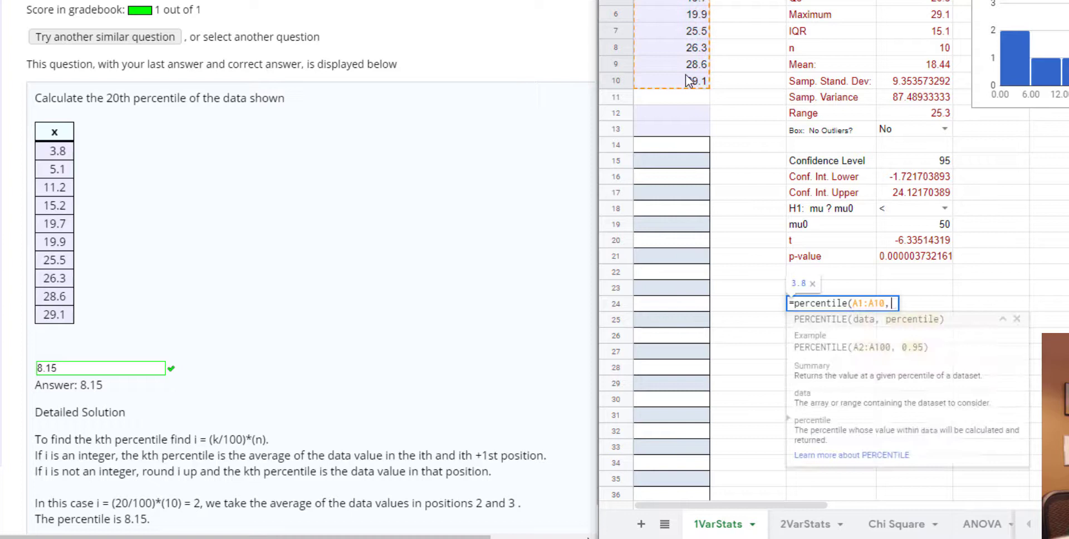
{"action": "type", "text": "0.20)"}
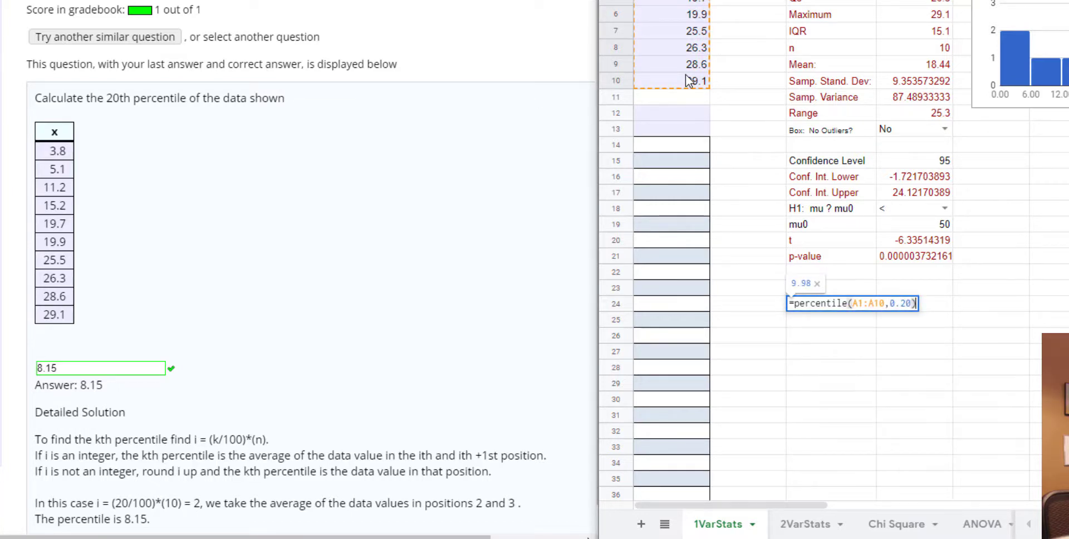
{"action": "key", "text": "Return"}
Replace the formula in C24 with the label Percentile and enter 0.2 beside it in D24
{"action": "left_click", "coordinate": [816, 305]}
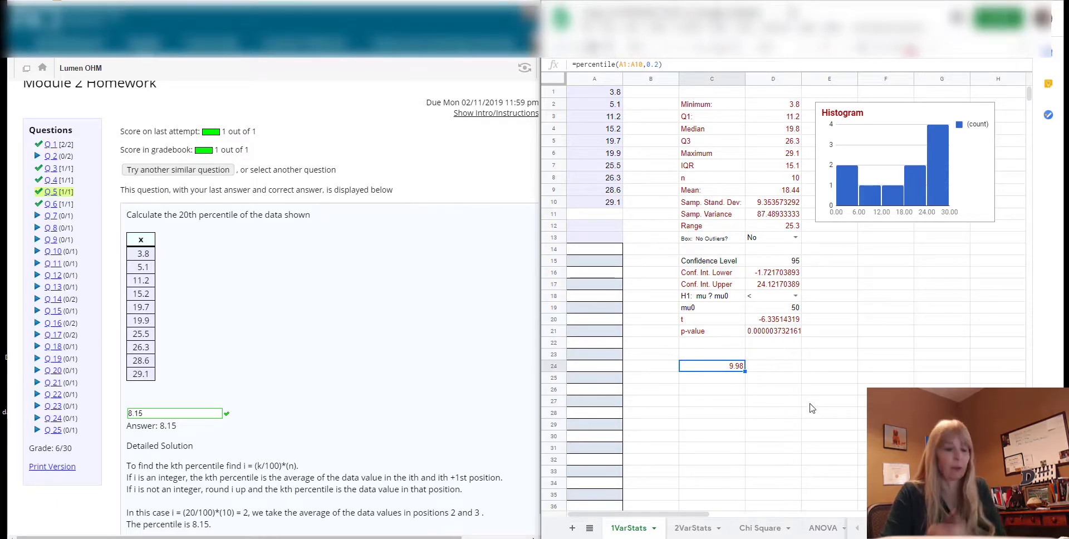
{"action": "type", "text": "Percentile"}
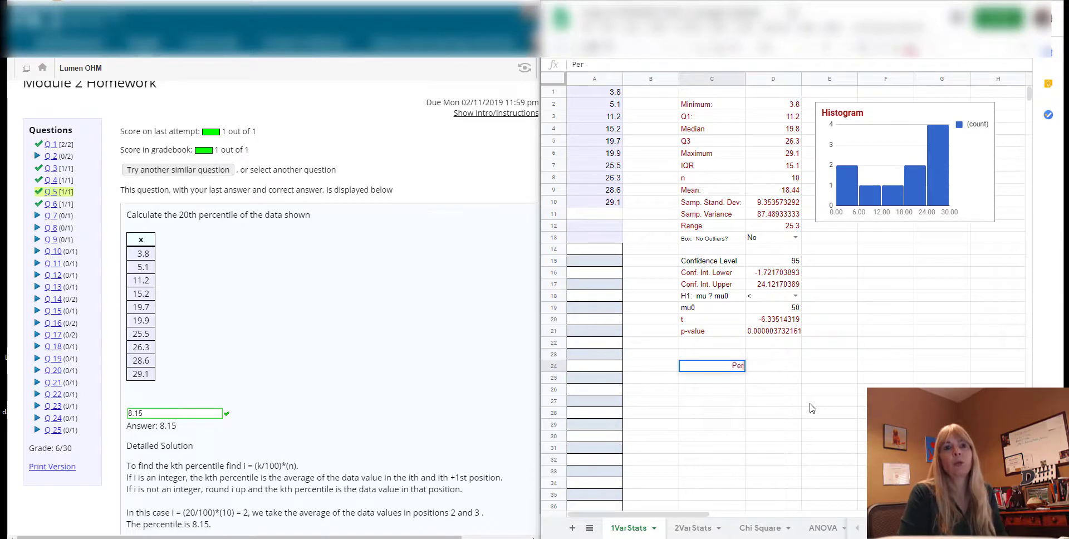
{"action": "key", "text": "Tab"}
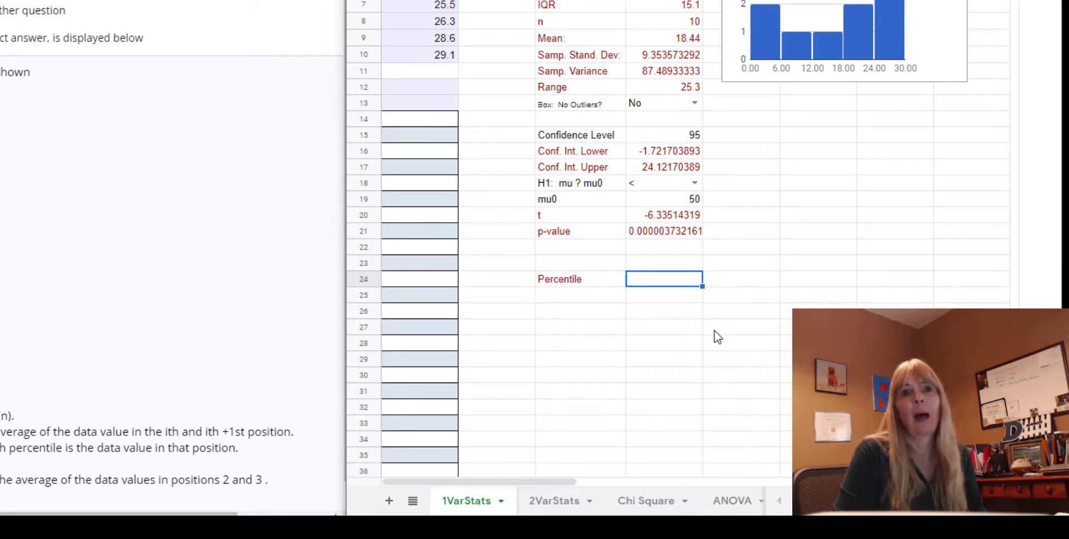
{"action": "type", "text": "0"}
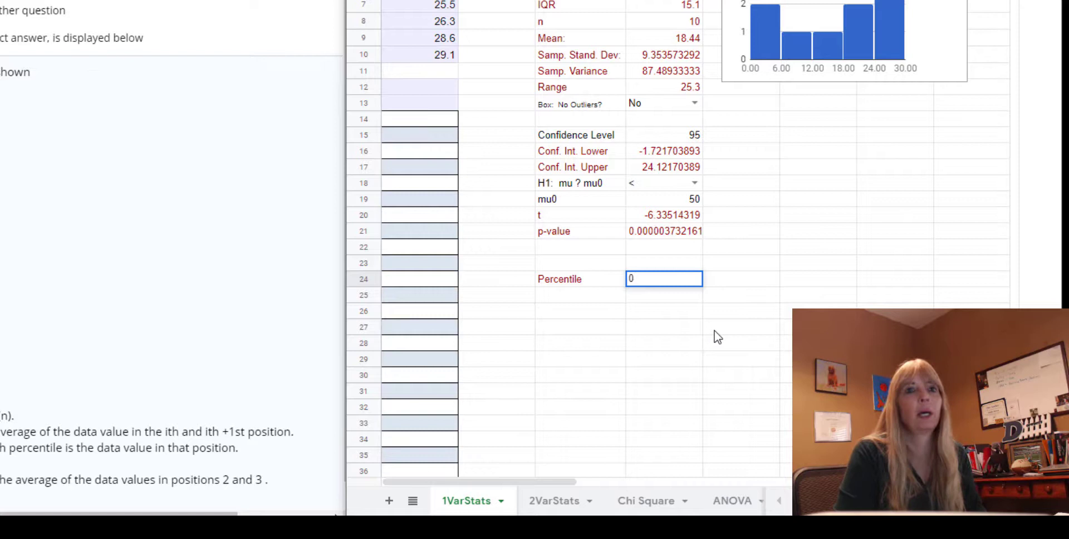
{"action": "type", "text": ".2"}
{"action": "key", "text": "Return"}
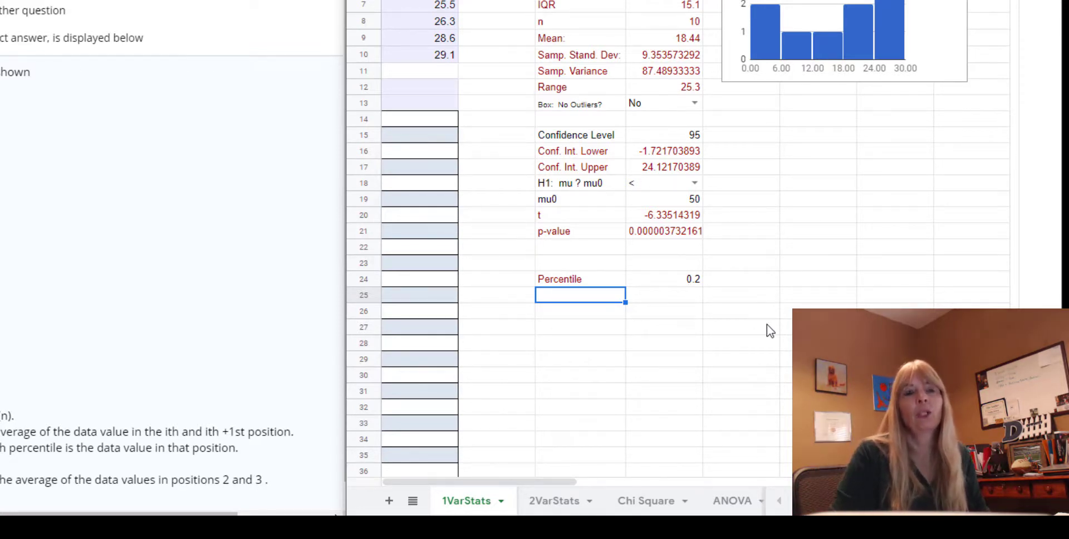
Label cell C26 as i and cell C25 as count beneath the Percentile label
{"action": "key", "text": "Down"}
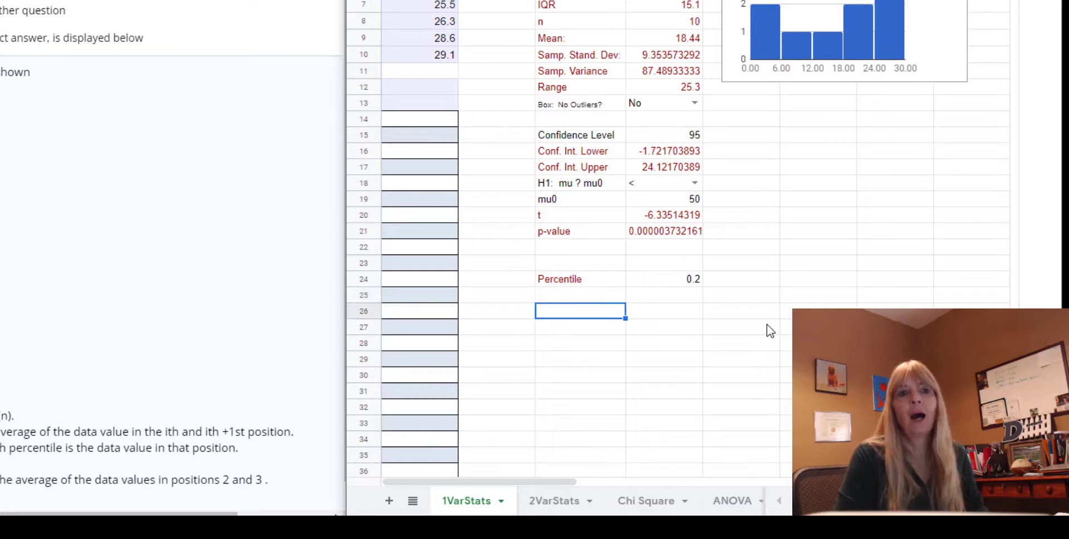
{"action": "type", "text": "i"}
{"action": "key", "text": "Up"}
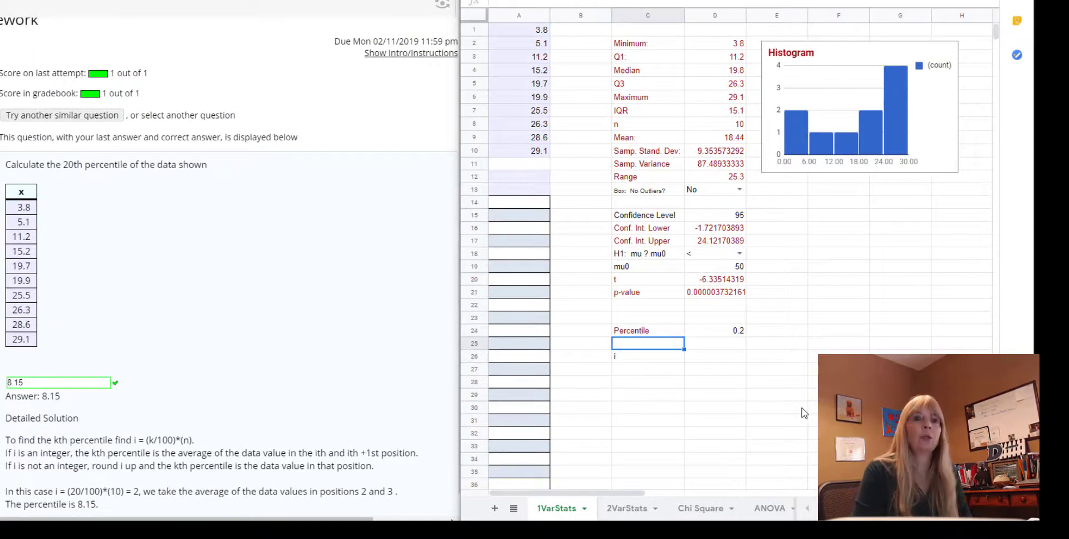
{"action": "type", "text": "count"}
{"action": "key", "text": "Tab"}
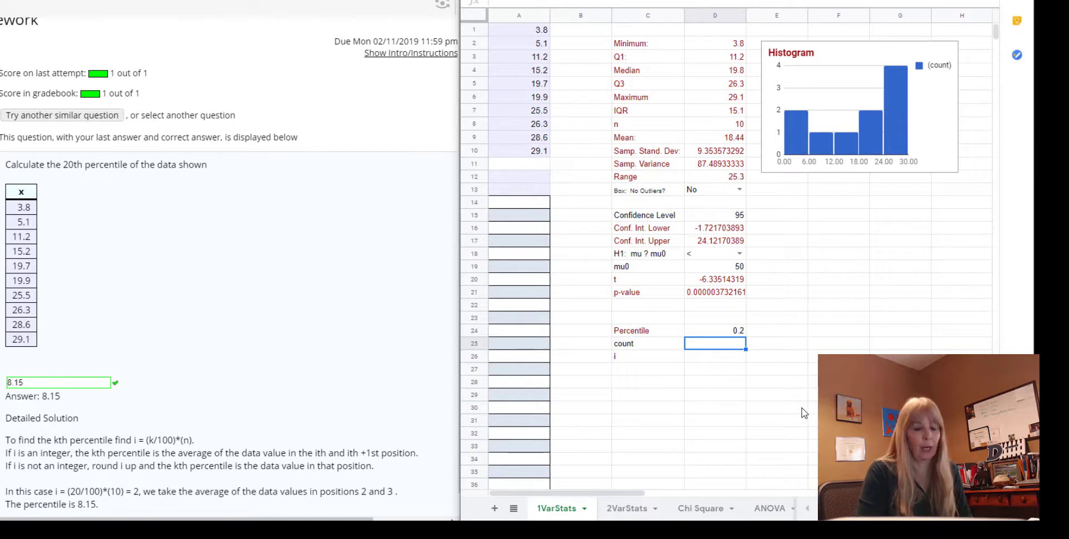
Count the data values in D25 with the formula =count(A1:A29)
{"action": "type", "text": "=count("}
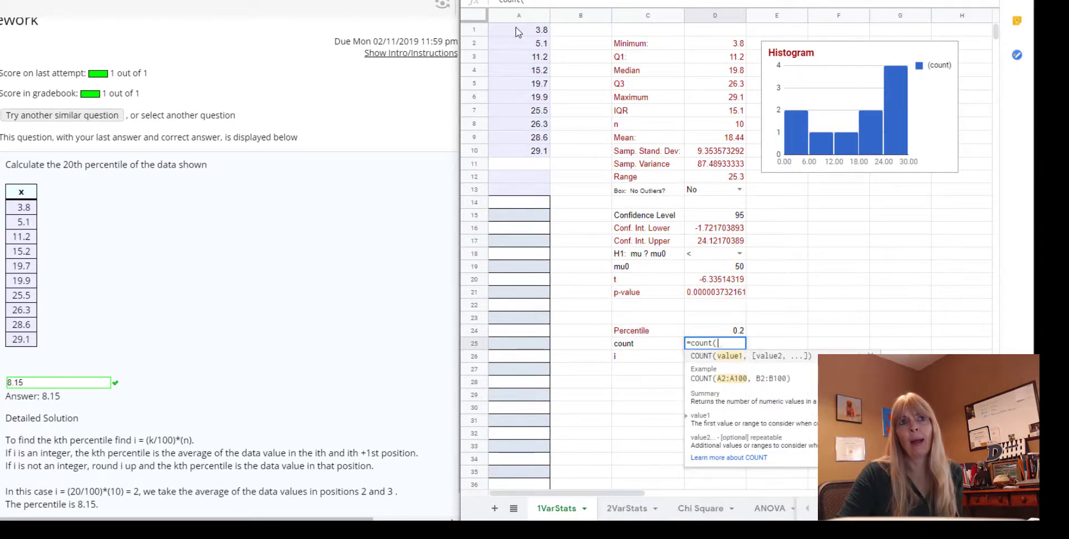
{"action": "left_click_drag", "start_coordinate": [518, 31], "coordinate": [523, 397]}
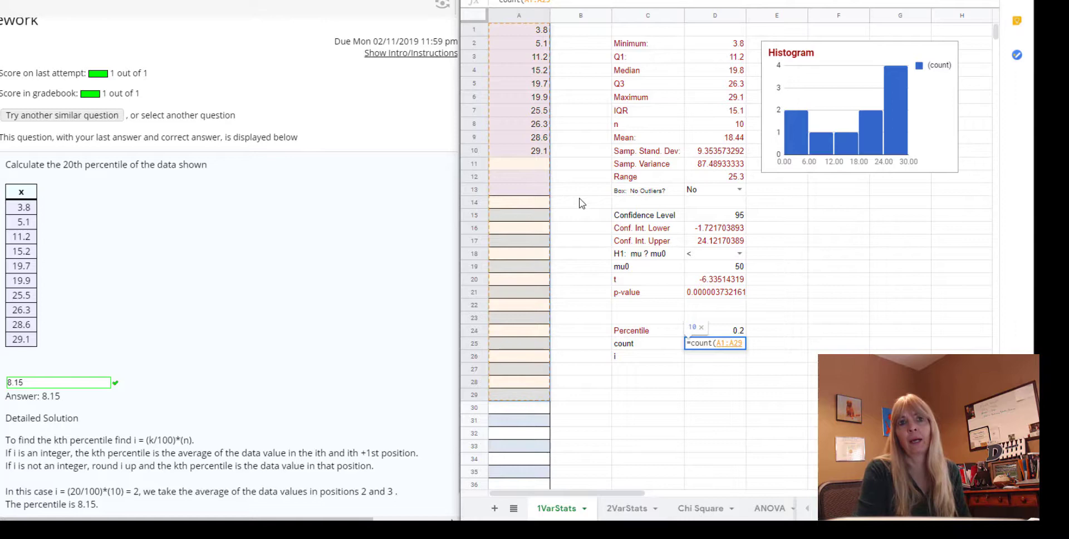
{"action": "type", "text": ")"}
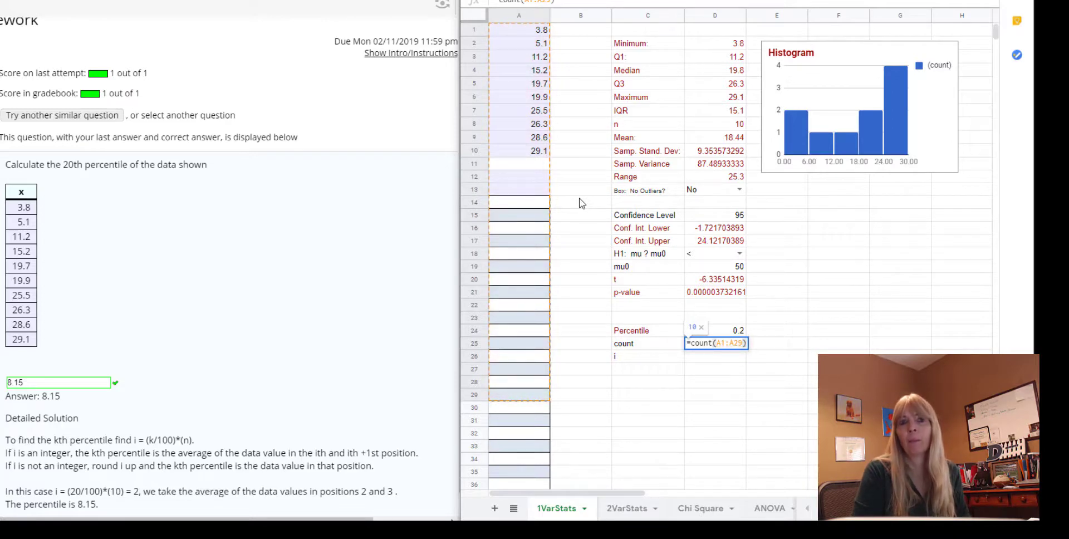
{"action": "key", "text": "Return"}
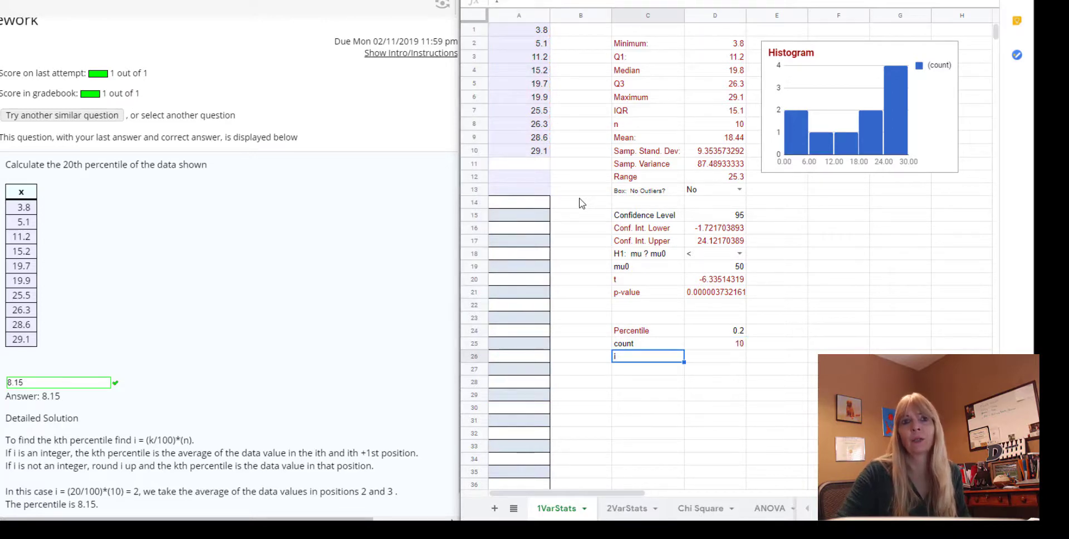
Calculate i in D26 by multiplying the percentile by the count with =D24*D25
{"action": "left_click", "coordinate": [725, 346]}
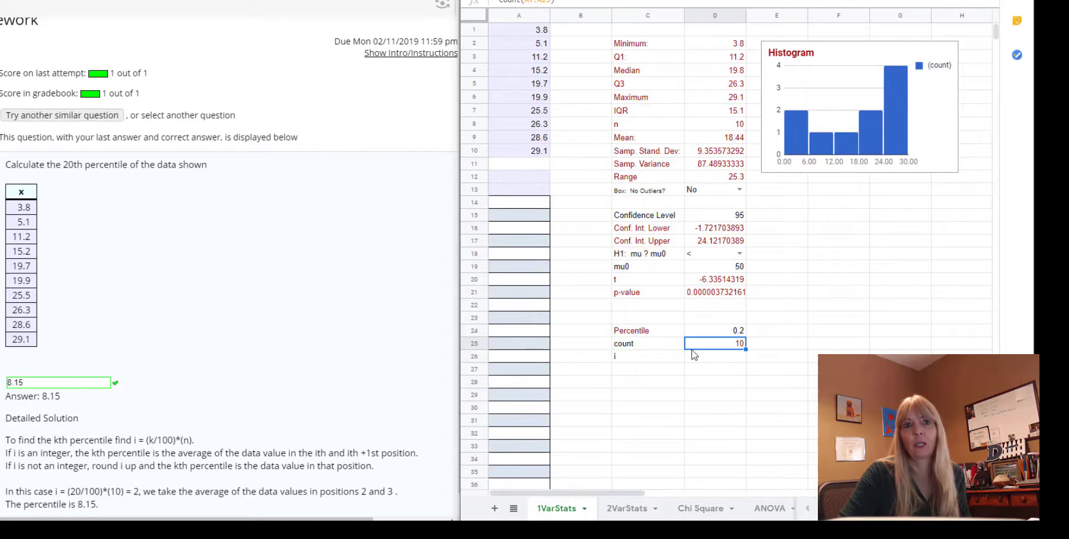
{"action": "left_click", "coordinate": [721, 334]}
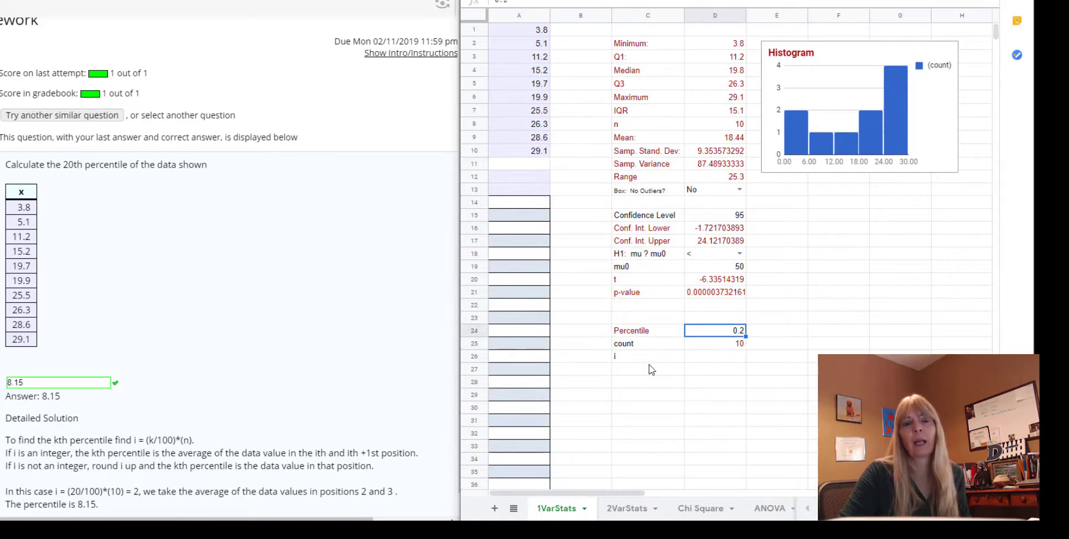
{"action": "left_click", "coordinate": [651, 362]}
{"action": "left_click", "coordinate": [730, 361]}
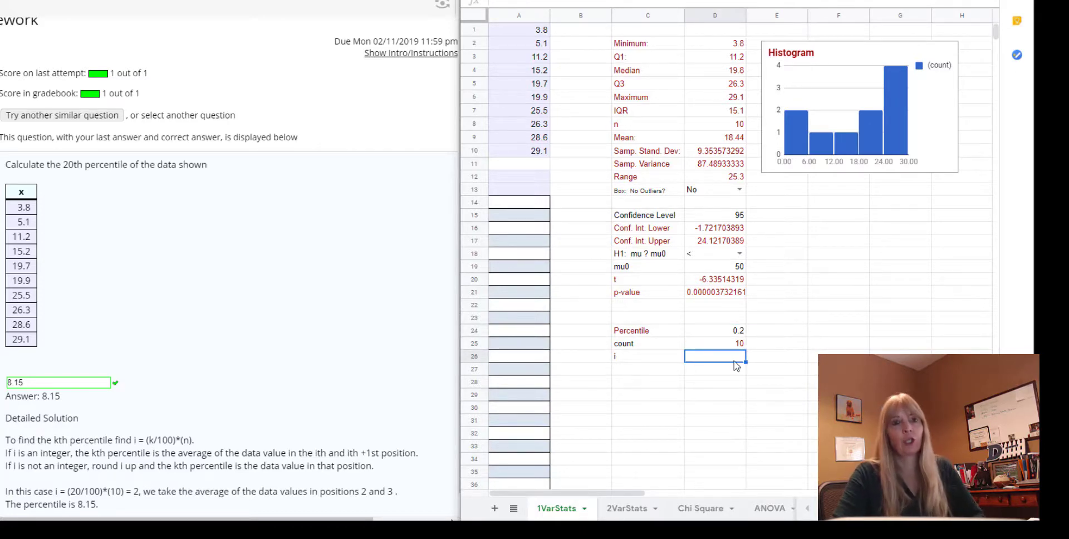
{"action": "type", "text": "="}
{"action": "left_click", "coordinate": [732, 334]}
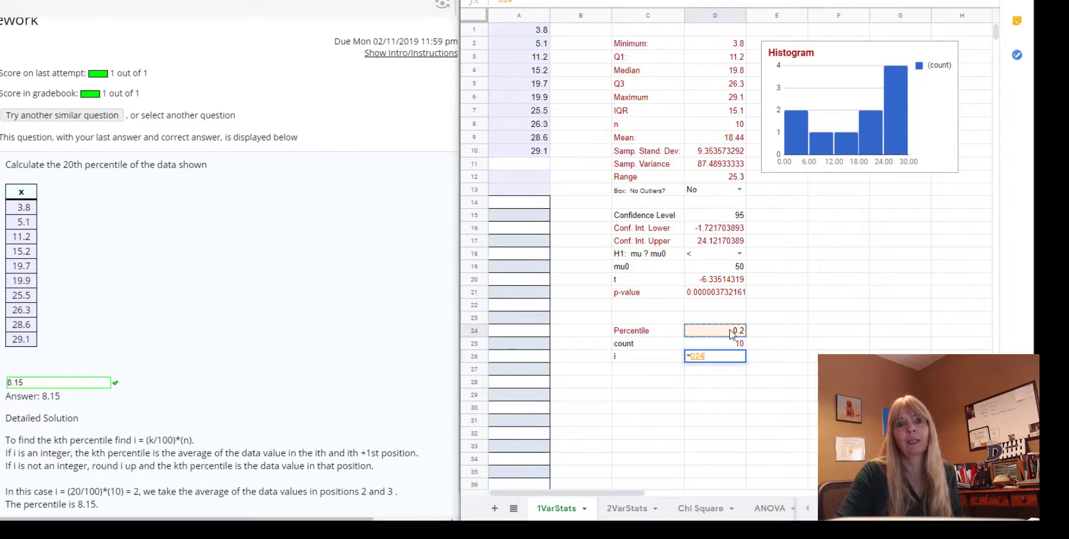
{"action": "type", "text": "*"}
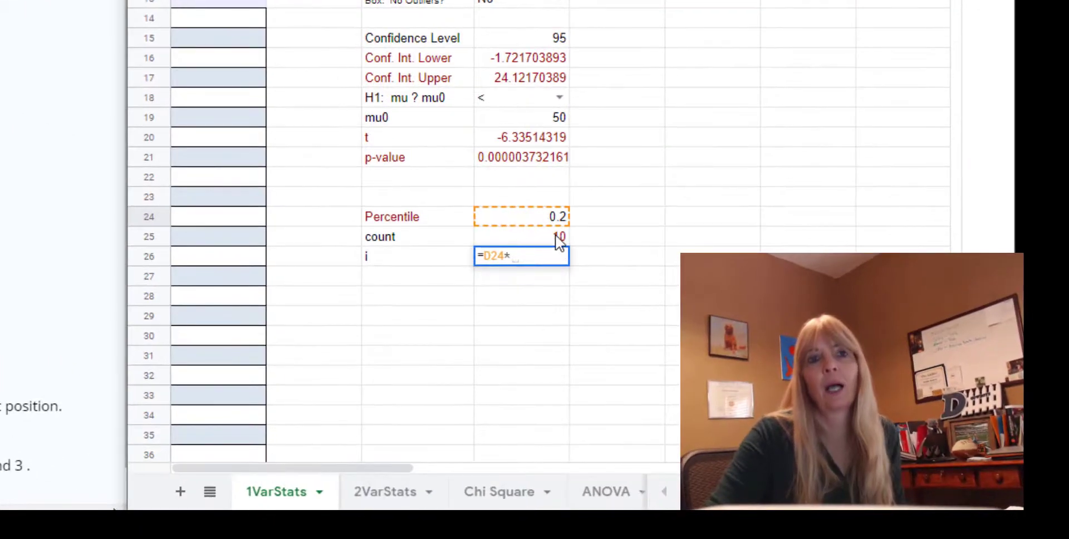
{"action": "left_click", "coordinate": [561, 240]}
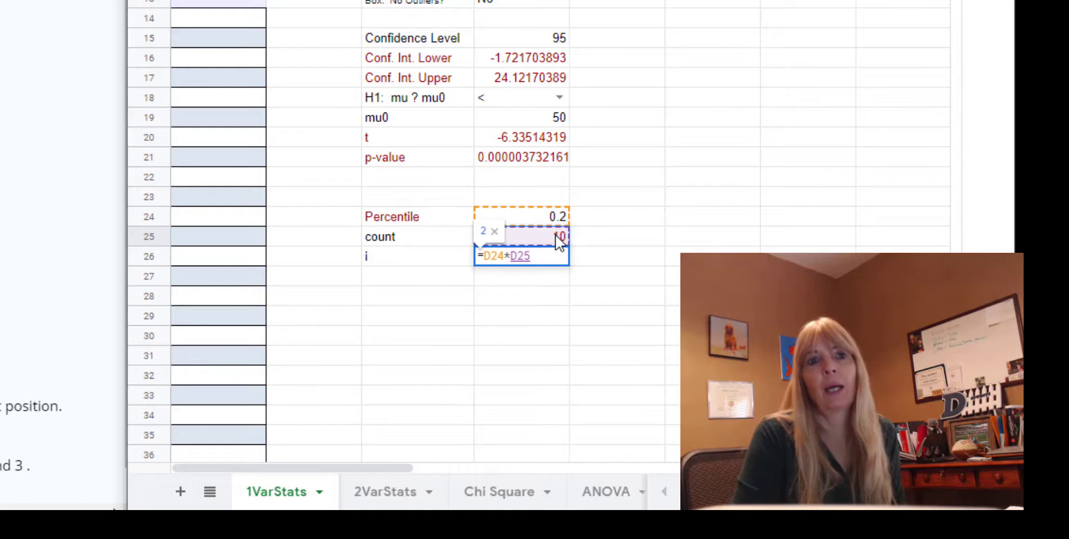
{"action": "key", "text": "Return"}
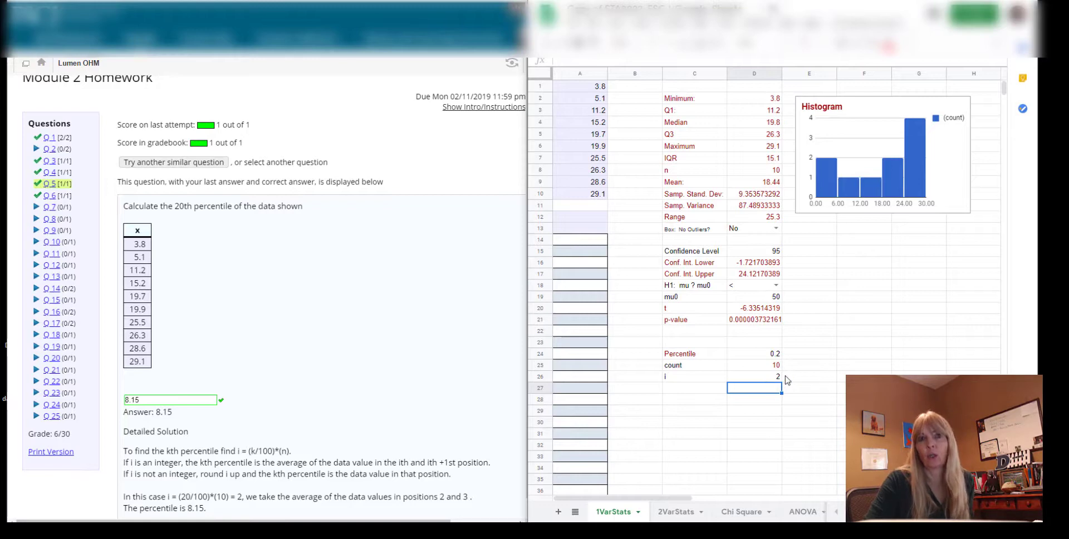
Label C27 as average and average the second and third data values in D27 with =average(A2:A3)
{"action": "left_click", "coordinate": [592, 100]}
{"action": "left_click", "coordinate": [589, 112]}
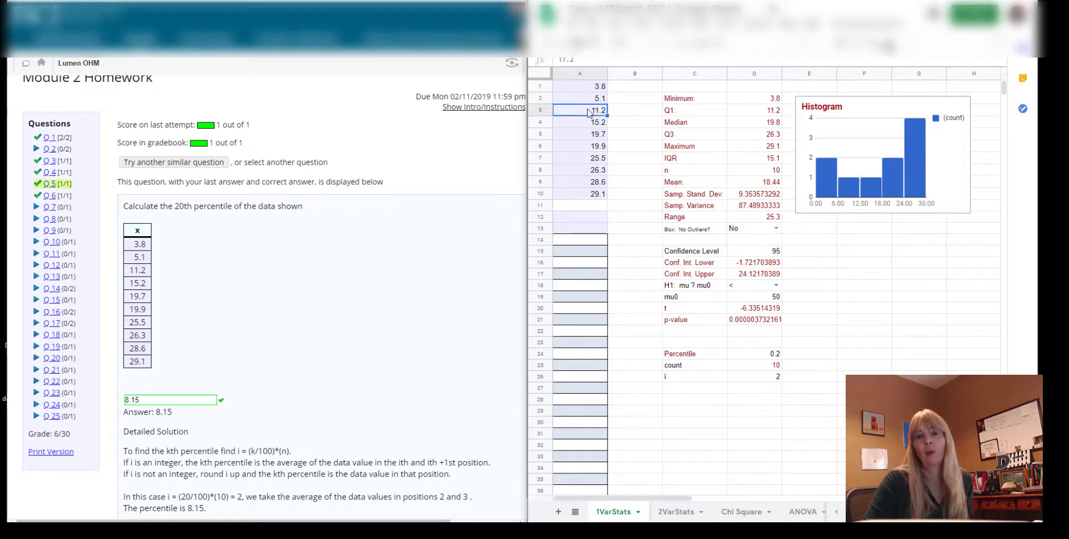
{"action": "left_click", "coordinate": [716, 394]}
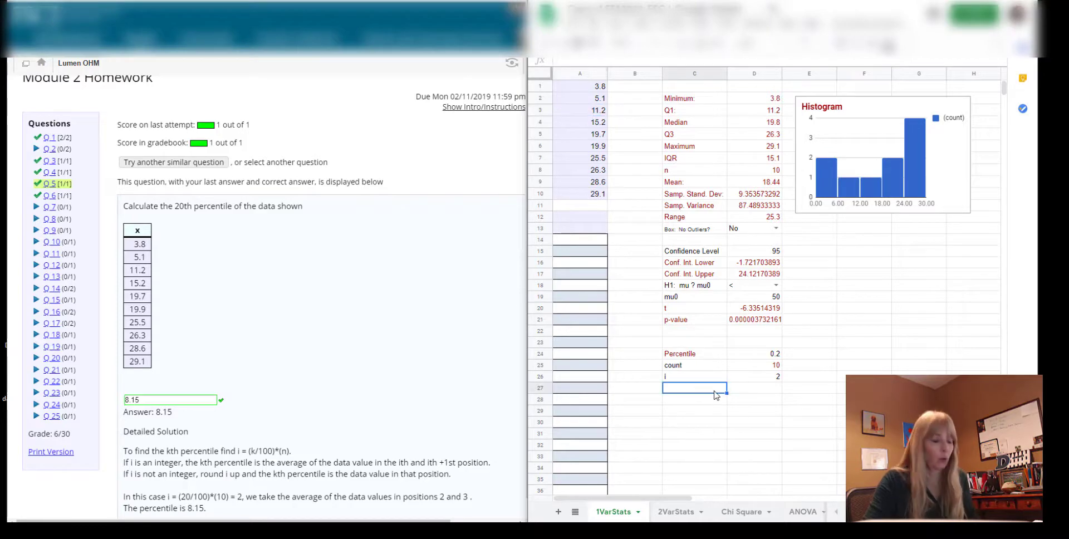
{"action": "type", "text": "average"}
{"action": "key", "text": "Tab"}
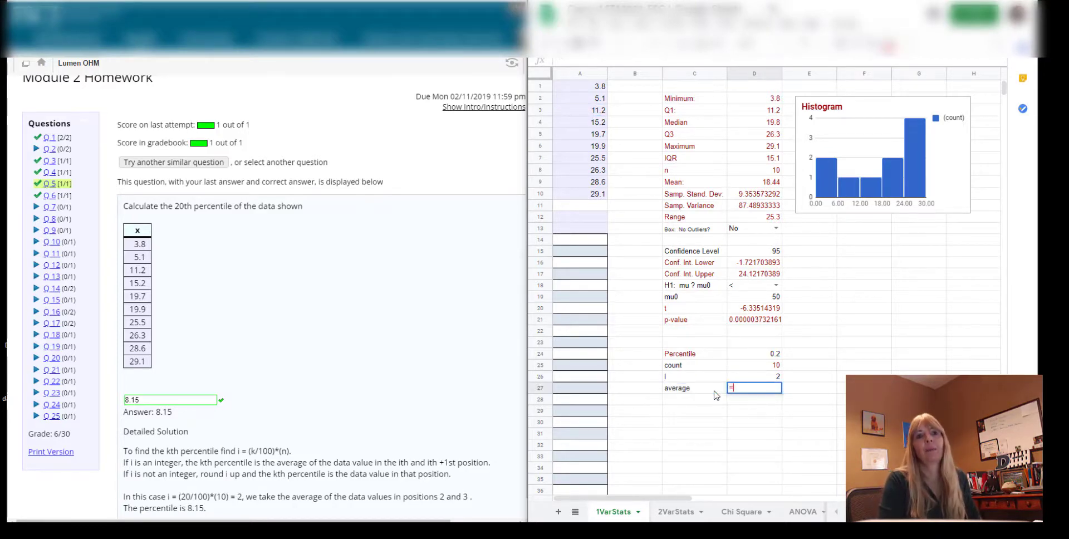
{"action": "type", "text": "="}
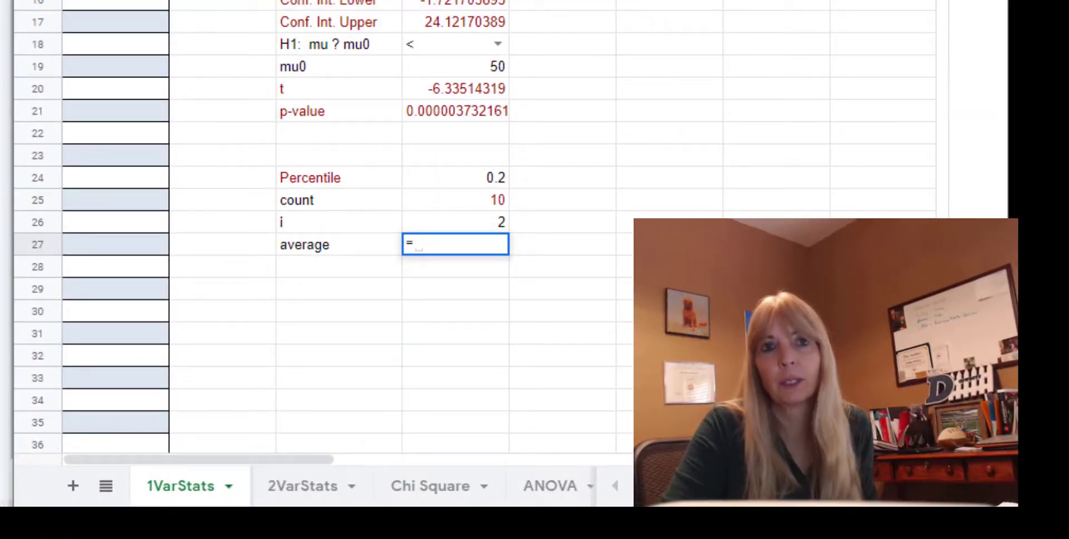
{"action": "type", "text": "average("}
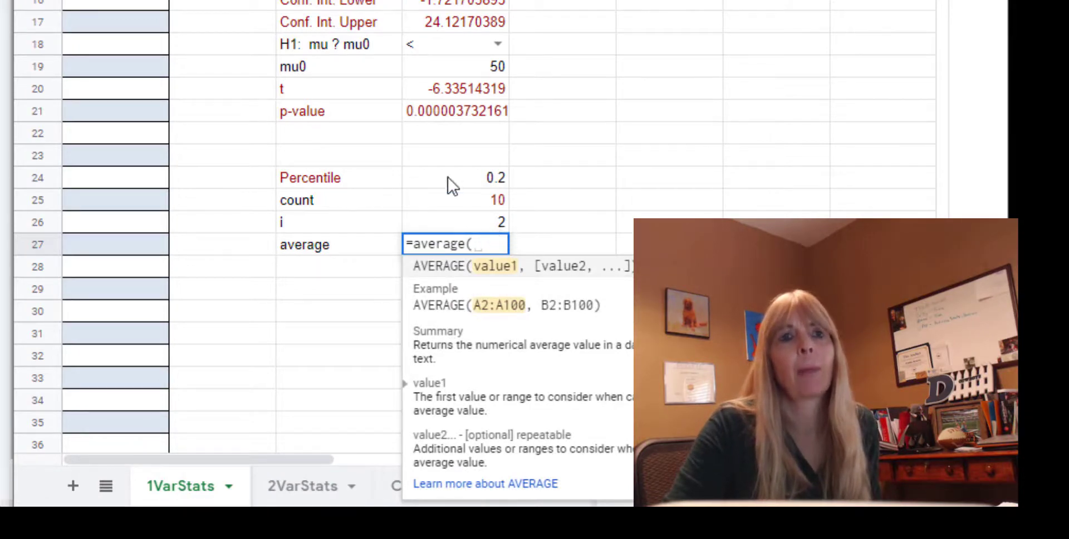
{"action": "type", "text": "A2:A3"}
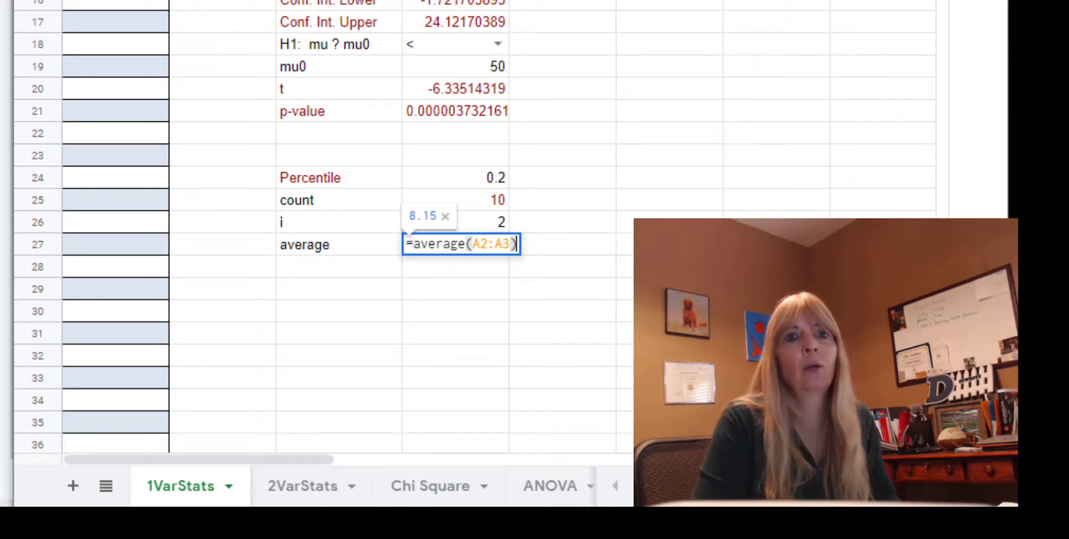
{"action": "key", "text": "Return"}
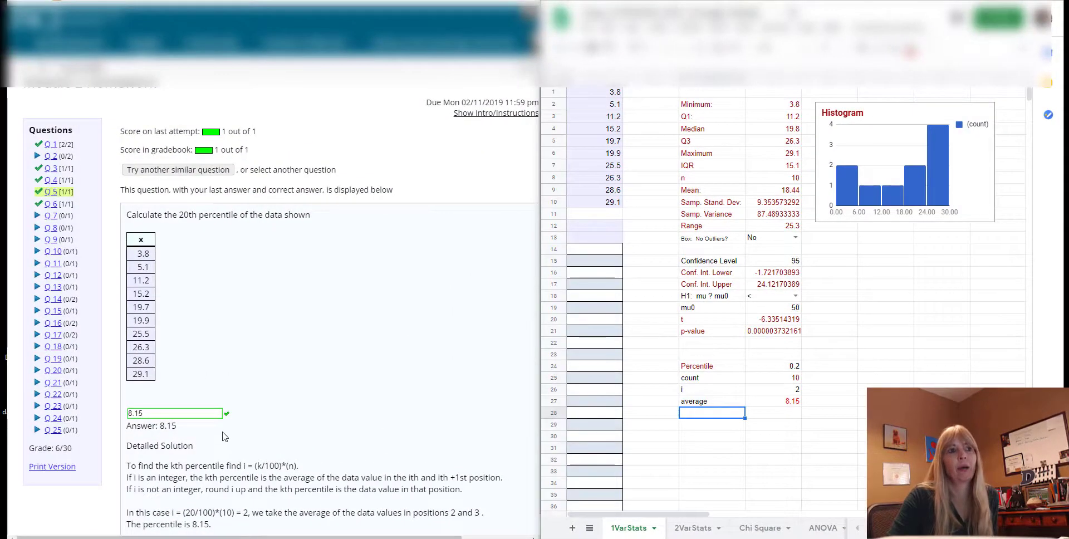
Load another similar homework question and copy its data values over the old data in column A, starting at A1
{"action": "left_click", "coordinate": [170, 172]}
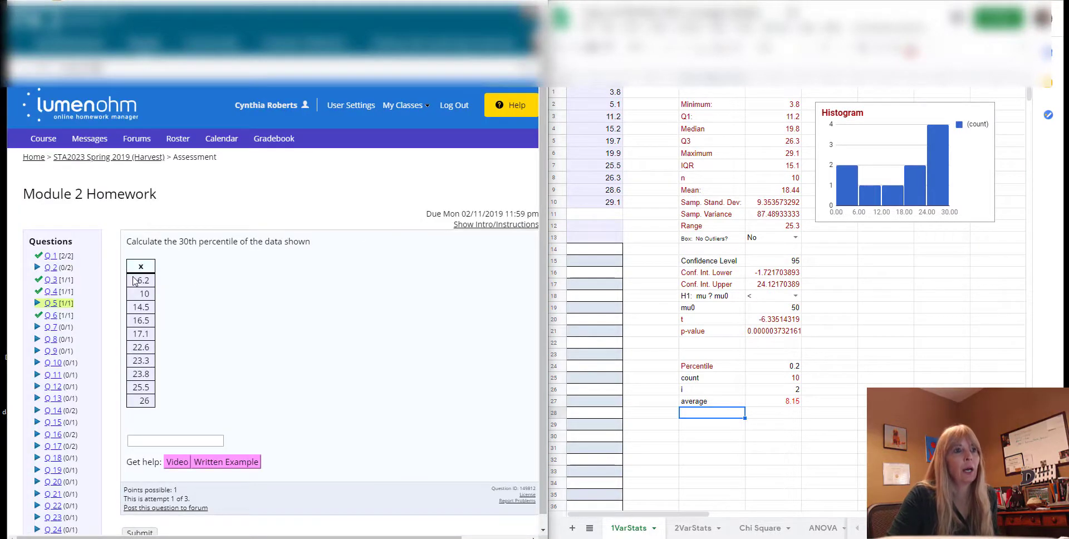
{"action": "left_click_drag", "start_coordinate": [133, 280], "coordinate": [154, 406]}
{"action": "key", "text": "ctrl+c"}
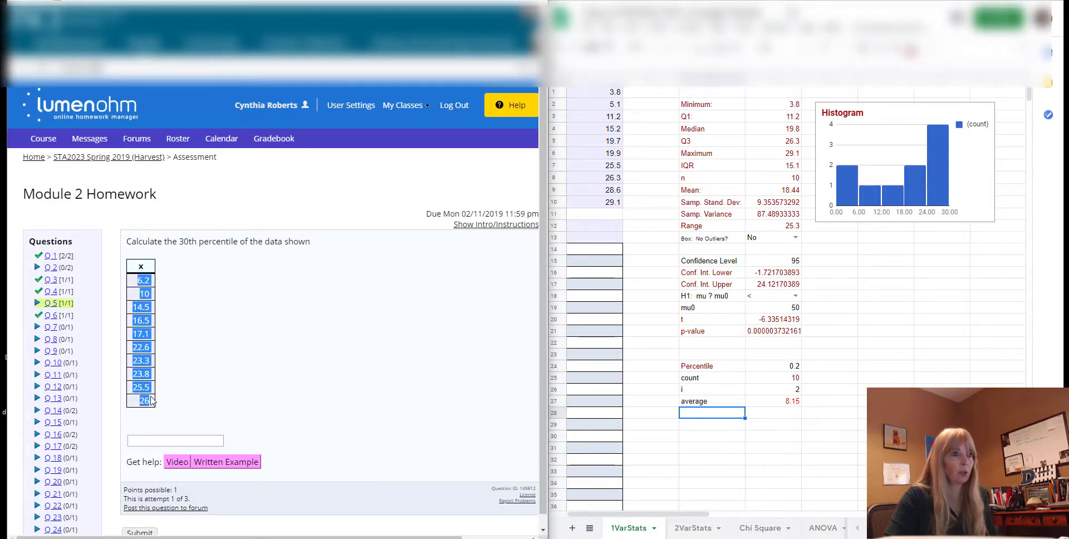
{"action": "left_click", "coordinate": [592, 93]}
{"action": "left_click", "coordinate": [599, 95]}
{"action": "key", "text": "ctrl+v"}
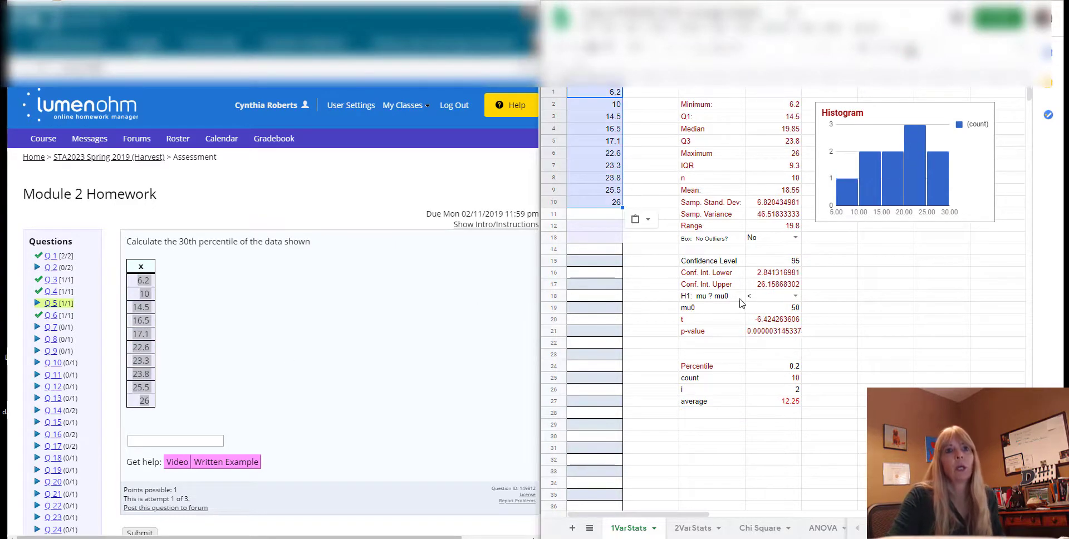
Set the percentile in D24 to 0.3 and check the recalculated i in D26
{"action": "left_click", "coordinate": [780, 368]}
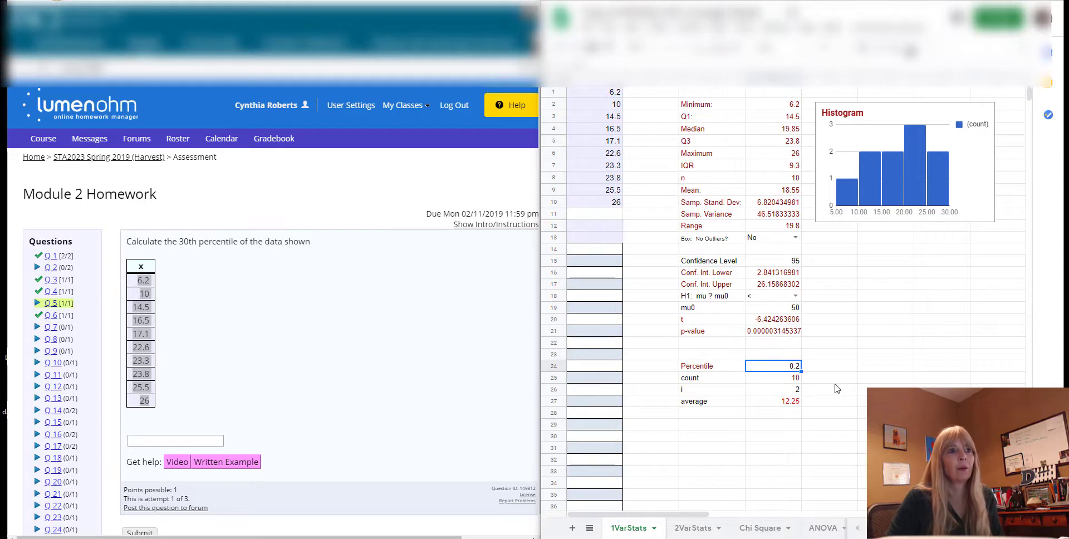
{"action": "type", "text": ".3"}
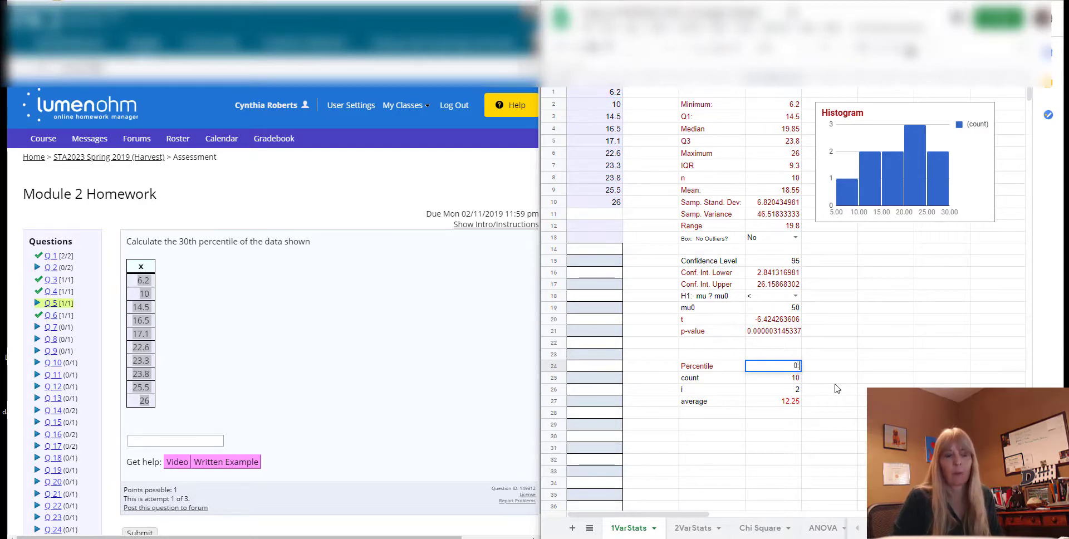
{"action": "key", "text": "Return"}
{"action": "left_click", "coordinate": [787, 394]}
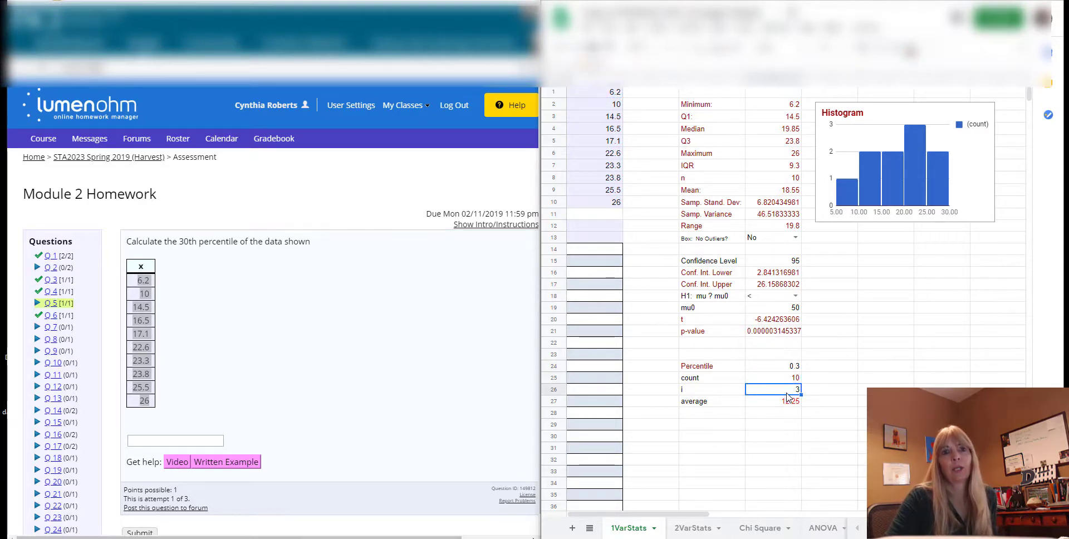
Replace the formula in D27 with =average(A3:A4) to average the third and fourth data values
{"action": "left_click", "coordinate": [782, 407]}
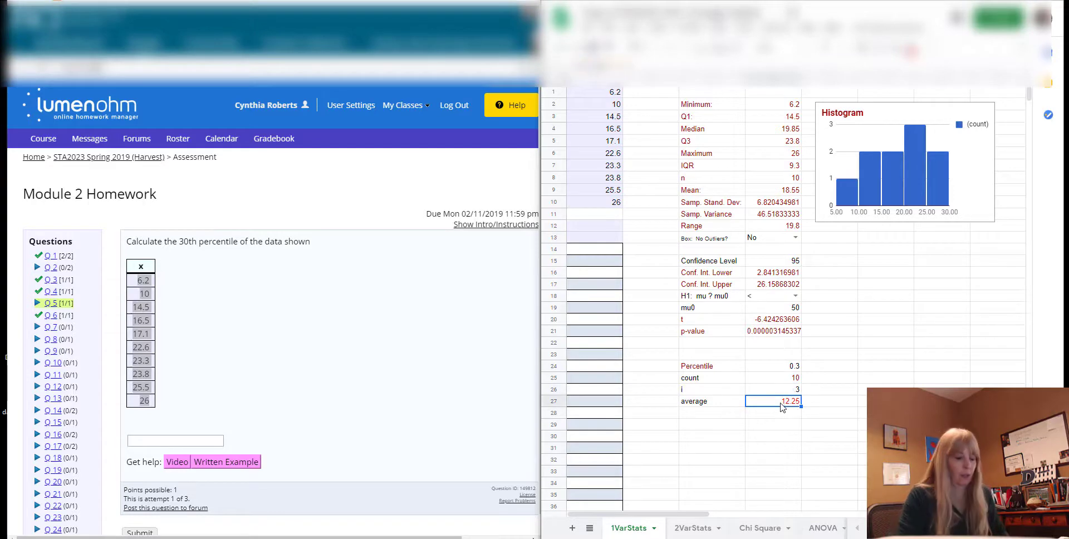
{"action": "type", "text": "=avear"}
{"action": "key", "text": "BackSpace"}
{"action": "key", "text": "BackSpace"}
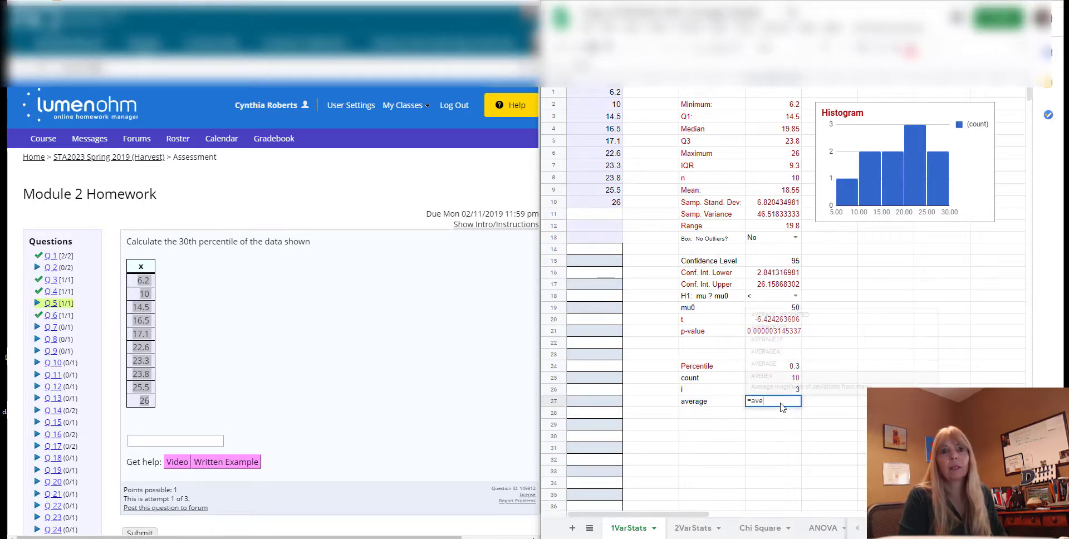
{"action": "type", "text": "rage("}
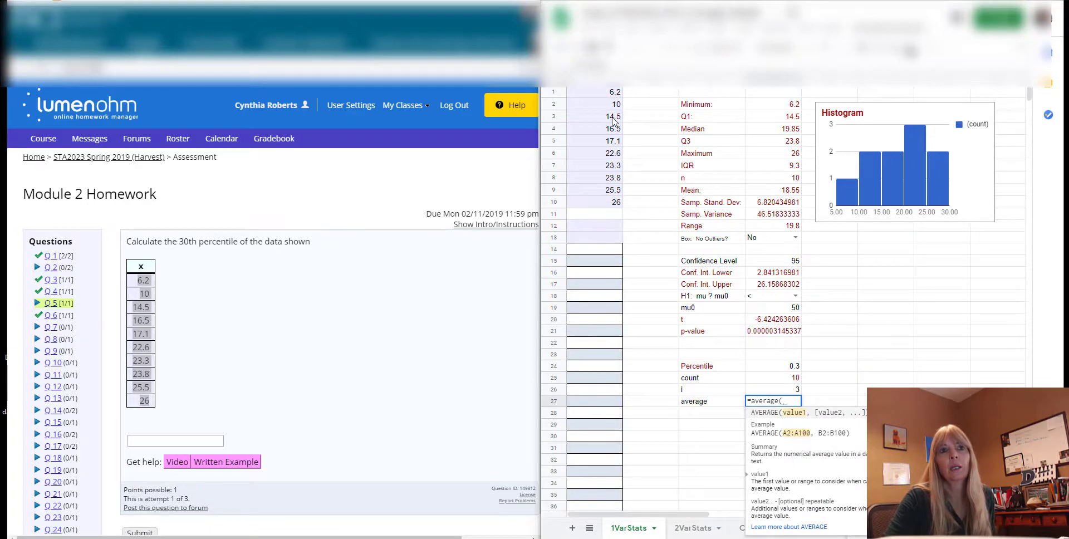
{"action": "left_click_drag", "start_coordinate": [612, 119], "coordinate": [613, 127]}
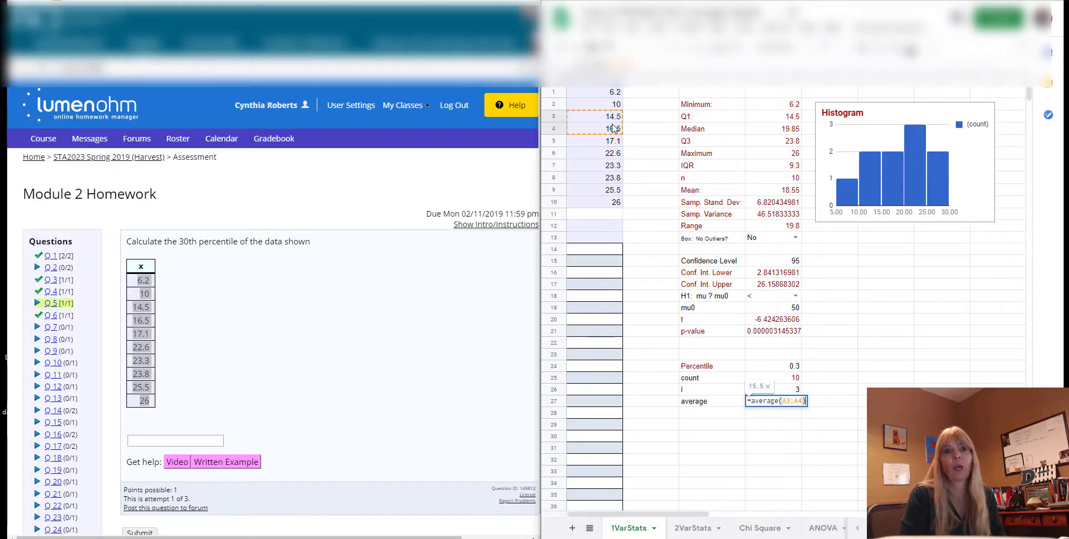
{"action": "key", "text": "Return"}
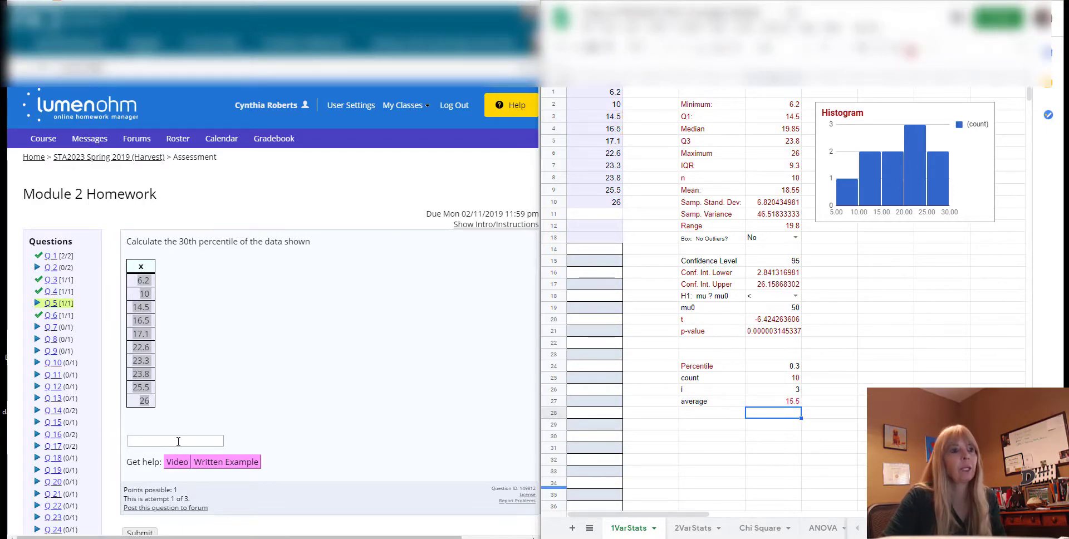
Enter 15.5 as the answer to the 30th percentile homework question and submit it
{"action": "left_click", "coordinate": [178, 441]}
{"action": "type", "text": "15.5"}
{"action": "key", "text": "Return"}
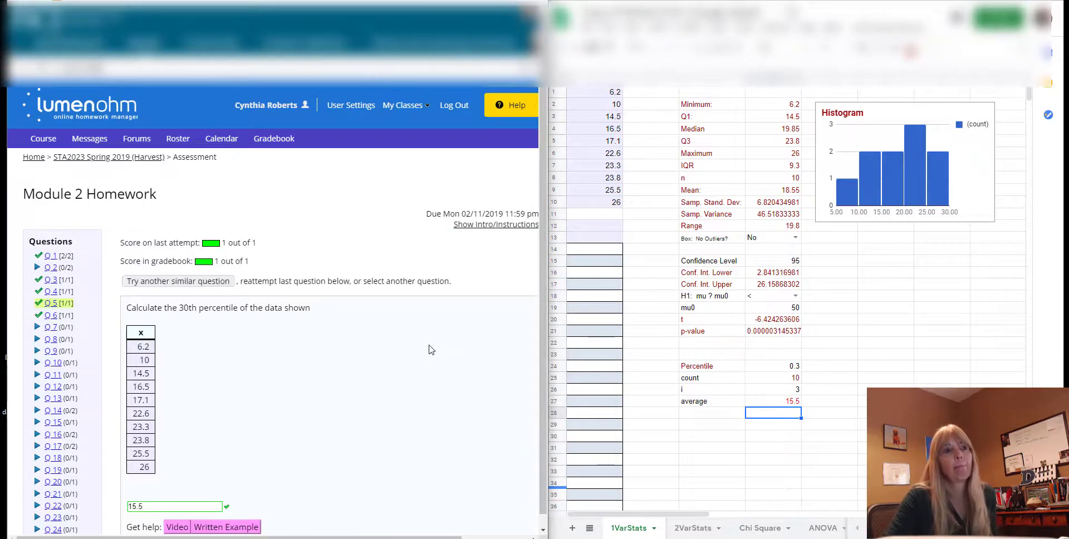